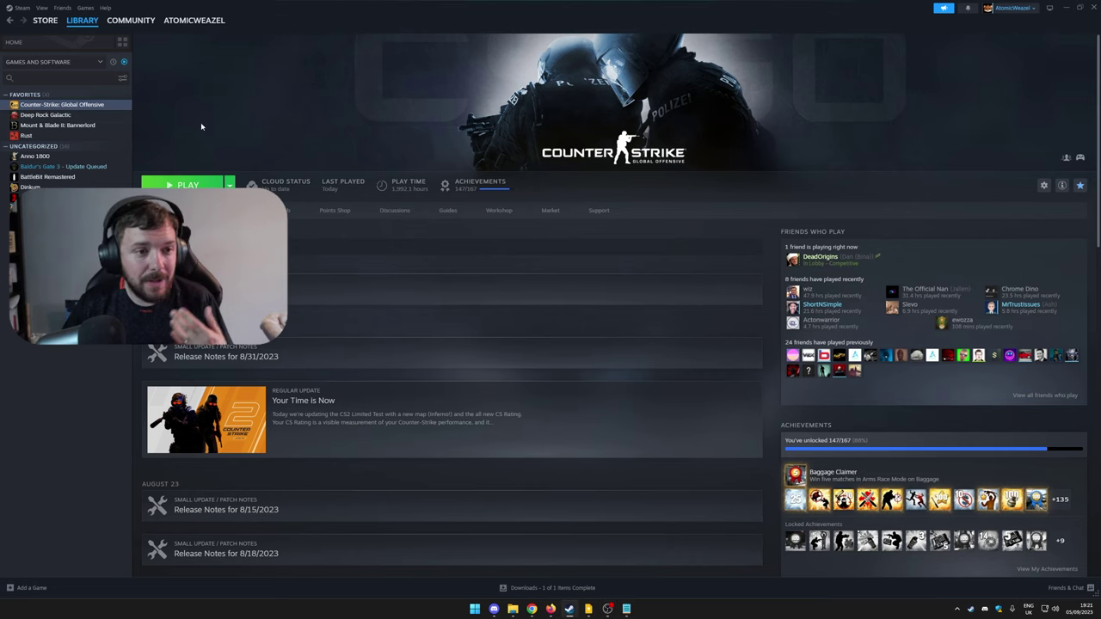
Paste -allow_third_party_software into Counter-Strike's Launch Options from the notes
{"action": "right_click", "coordinate": [115, 109]}
{"action": "left_click", "coordinate": [144, 169]}
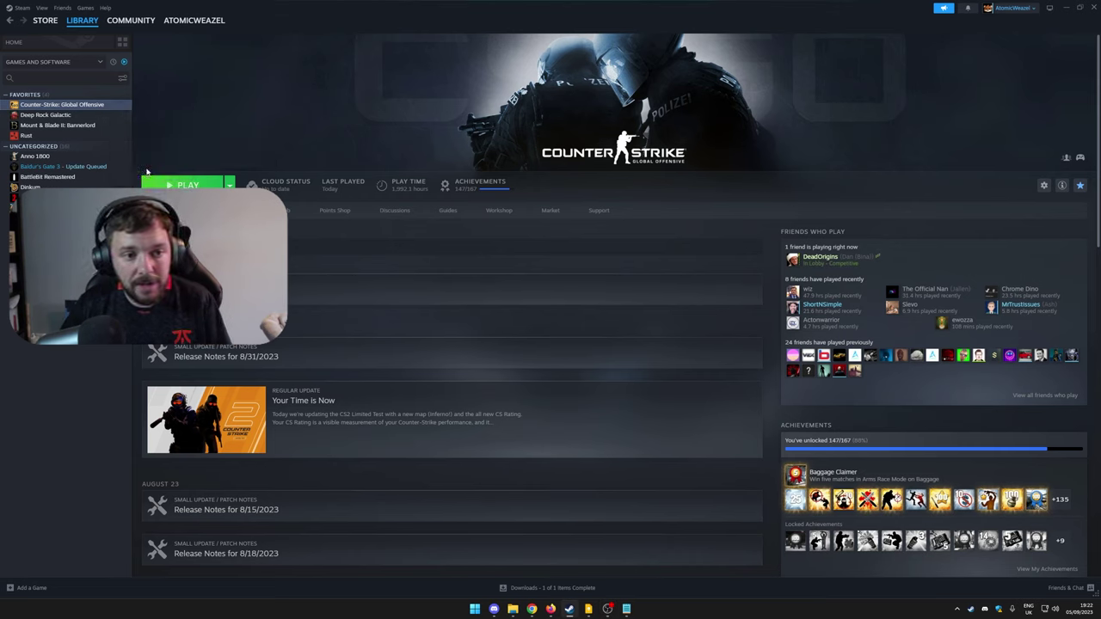
{"action": "scroll", "coordinate": [552, 289], "scroll_direction": "down", "scroll_amount": 2}
{"action": "left_click", "coordinate": [513, 379]}
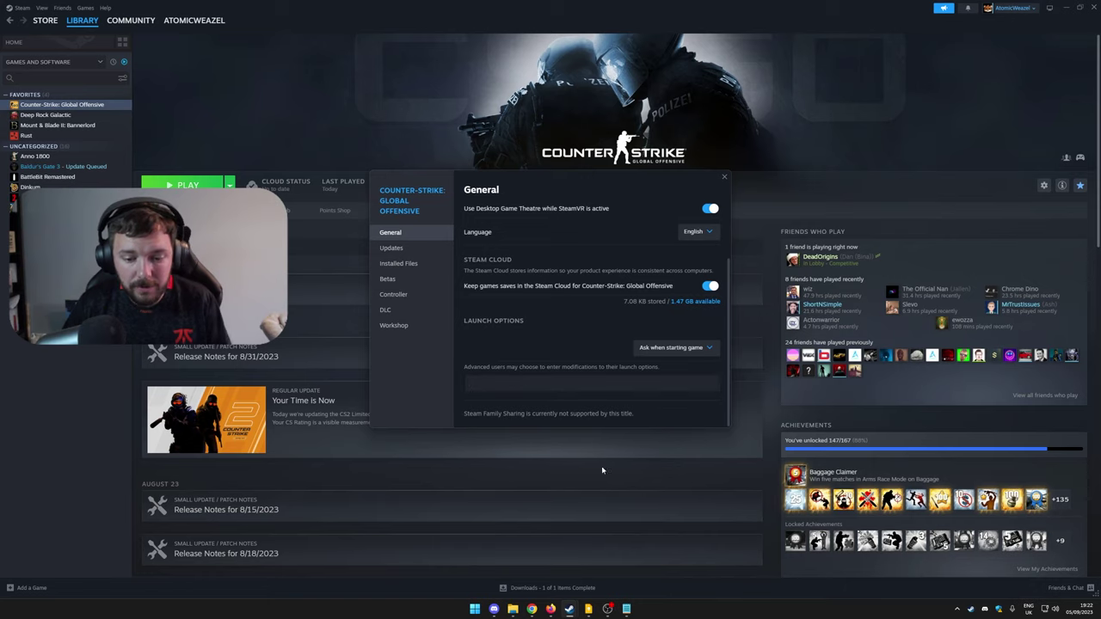
{"action": "left_click", "coordinate": [626, 609]}
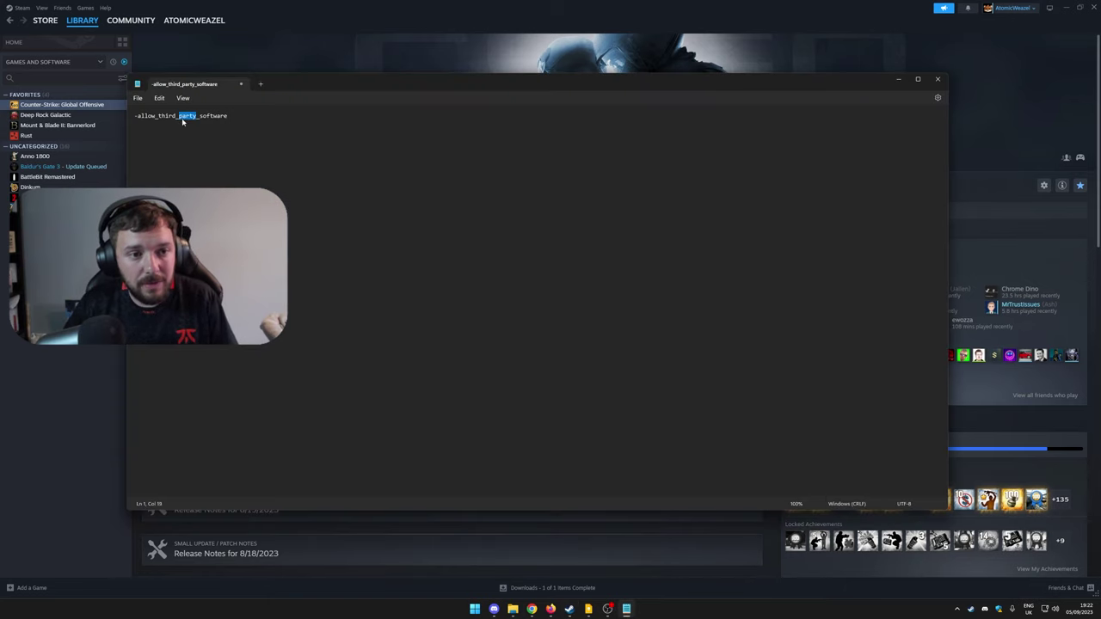
{"action": "key", "text": "alt+Tab"}
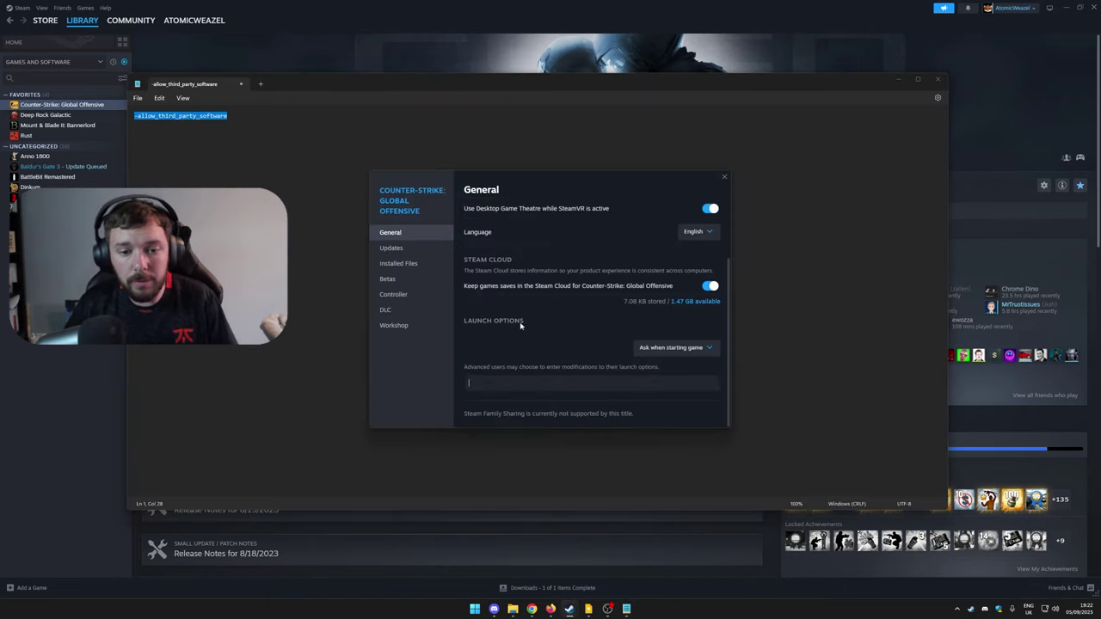
{"action": "scroll", "coordinate": [568, 292], "scroll_direction": "up", "scroll_amount": 2}
{"action": "left_click", "coordinate": [723, 176]}
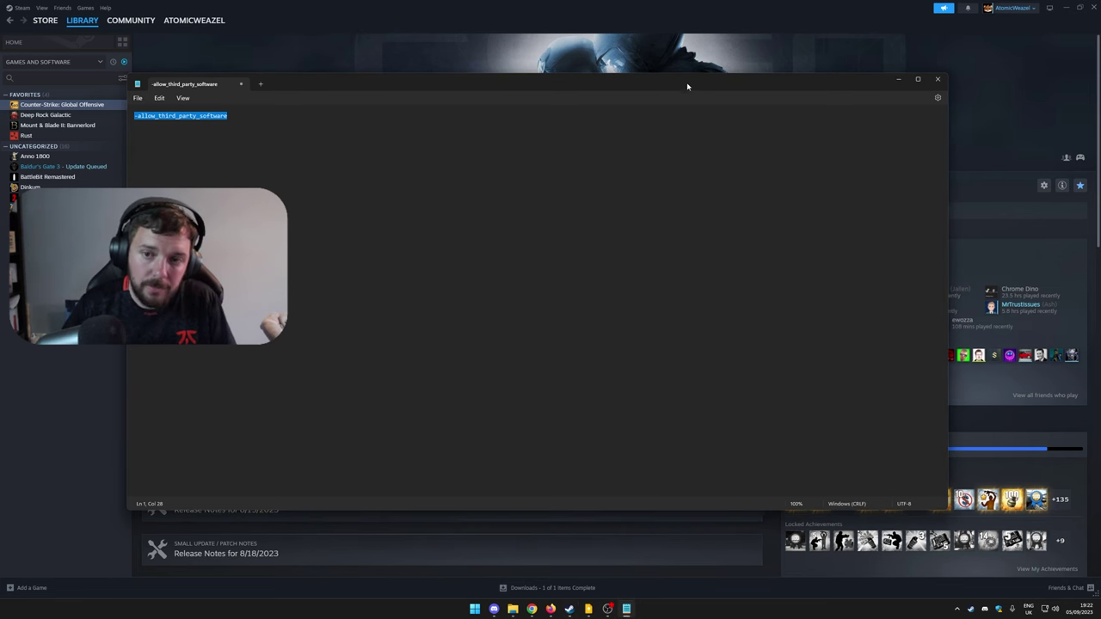
Start Counter-Strike from its library page and choose which game version to launch
{"action": "left_click", "coordinate": [665, 62]}
{"action": "left_click", "coordinate": [185, 184]}
{"action": "left_click", "coordinate": [480, 284]}
Confirm the chosen game version so Counter-Strike begins starting up
{"action": "left_click", "coordinate": [569, 379]}
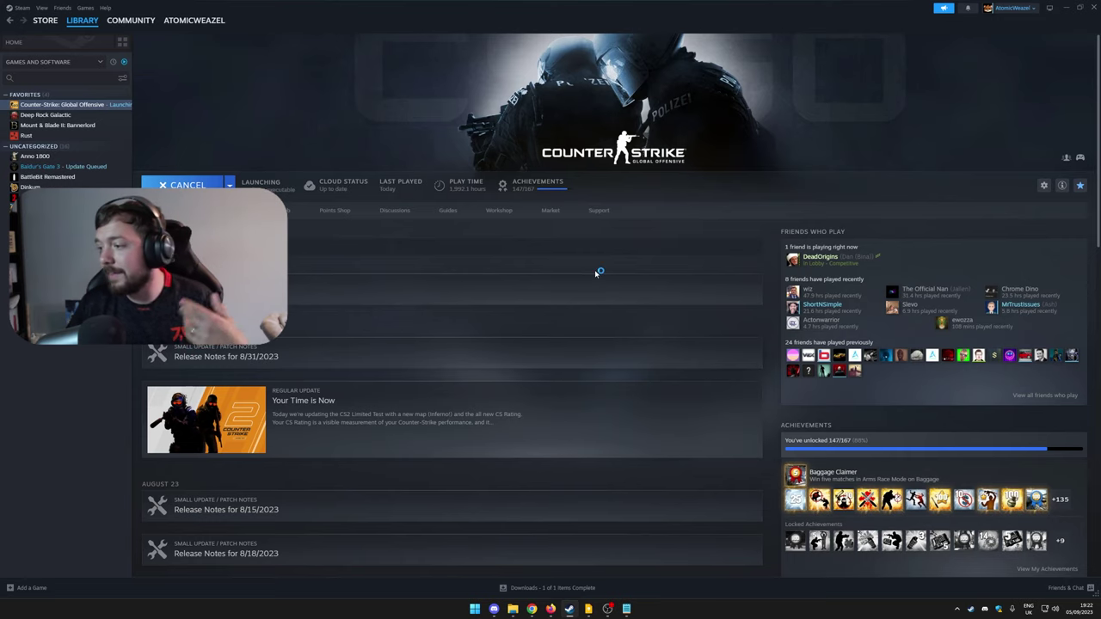